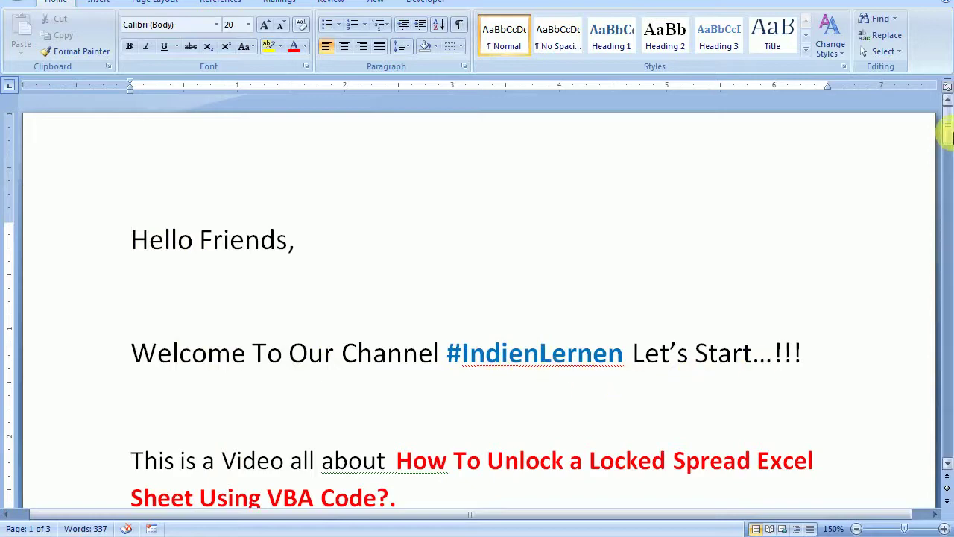
- Scroll the Word guide down to the Flipkart Content Sheet example section
{"action": "left_click_drag", "start_coordinate": [948, 134], "coordinate": [948, 154]}
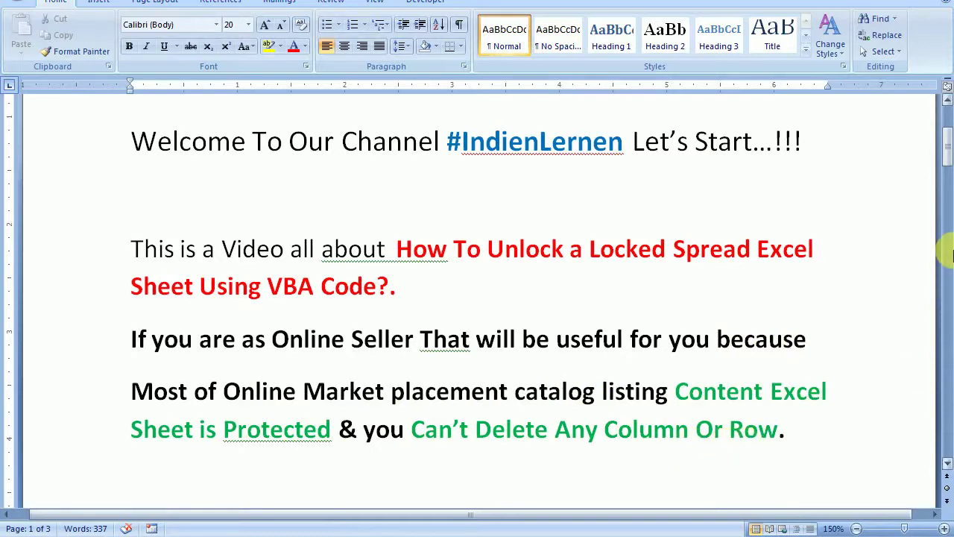
{"action": "left_click_drag", "start_coordinate": [946, 146], "coordinate": [947, 179]}
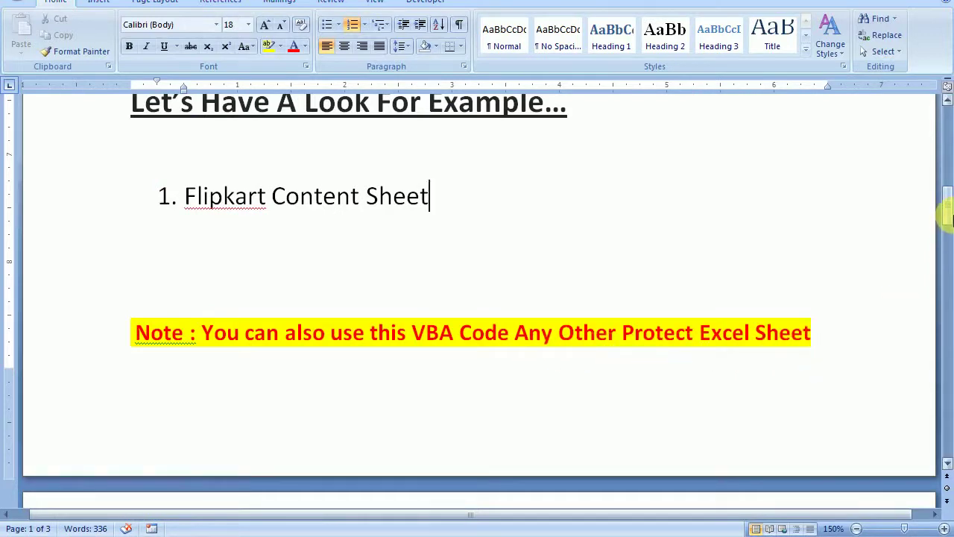
{"action": "left_click_drag", "start_coordinate": [946, 216], "coordinate": [946, 256]}
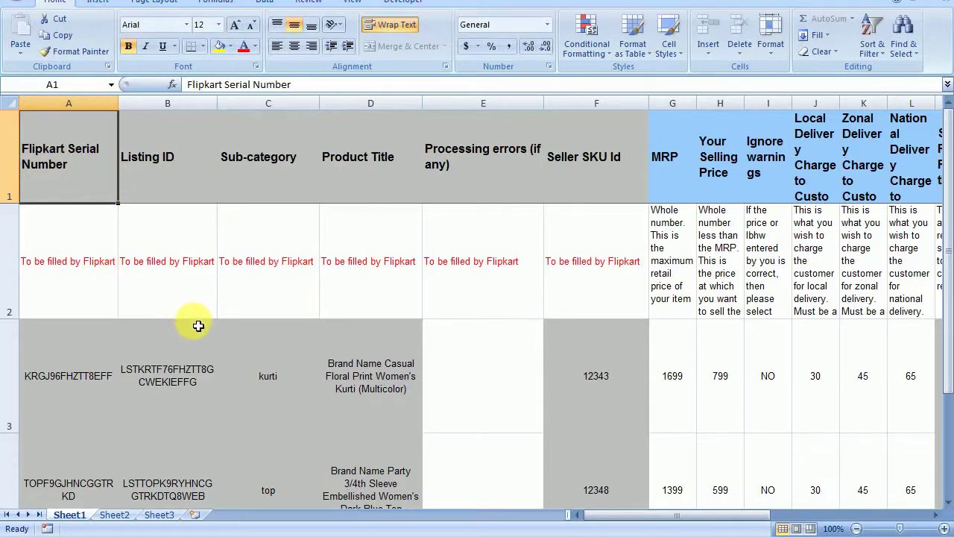
{"action": "left_click", "coordinate": [198, 348]}
{"action": "double_click", "coordinate": [197, 348]}
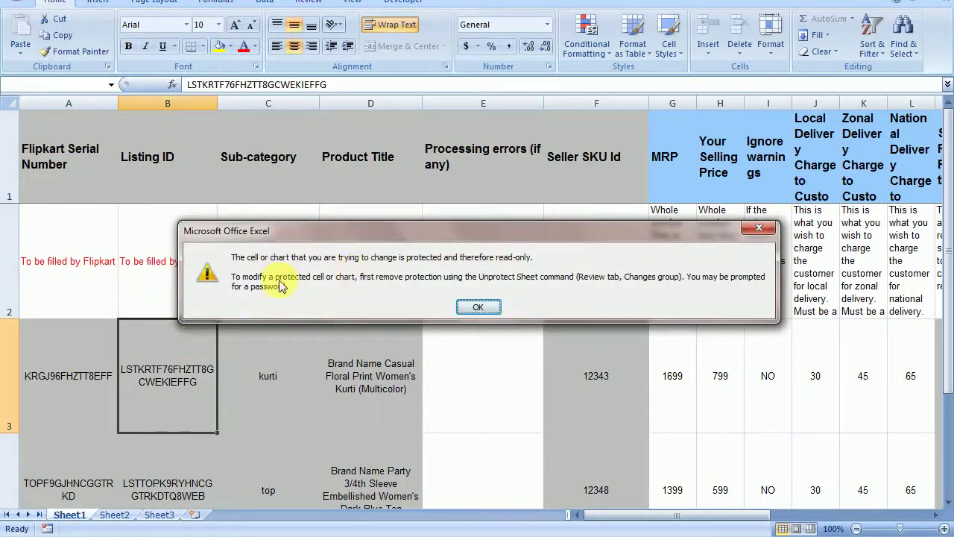
{"action": "key", "text": "Return"}
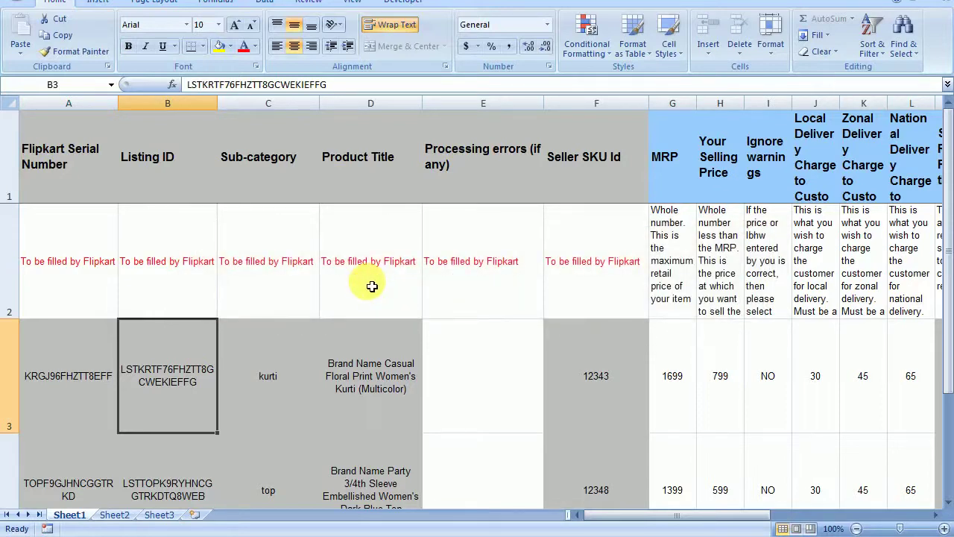
{"action": "left_click", "coordinate": [945, 529]}
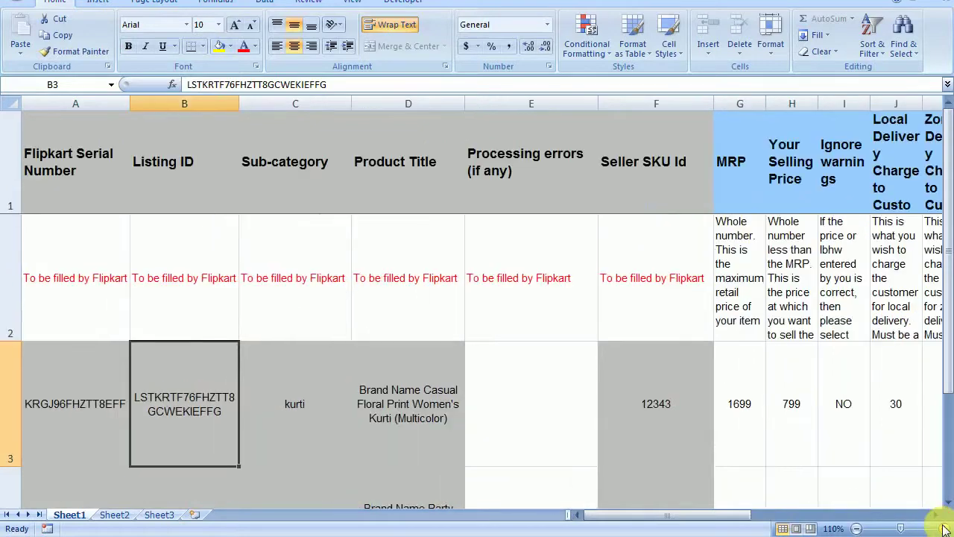
{"action": "left_click", "coordinate": [944, 528]}
{"action": "key", "text": "Delete"}
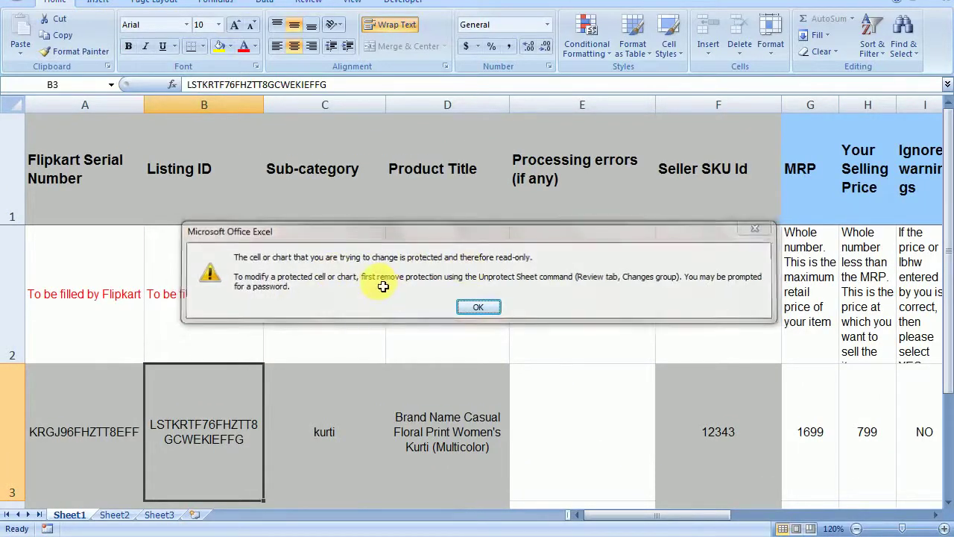
{"action": "key", "text": "Return"}
{"action": "key", "text": "Right"}
{"action": "key", "text": "Right"}
{"action": "key", "text": "Right"}
{"action": "key", "text": "Right"}
{"action": "key", "text": "Right"}
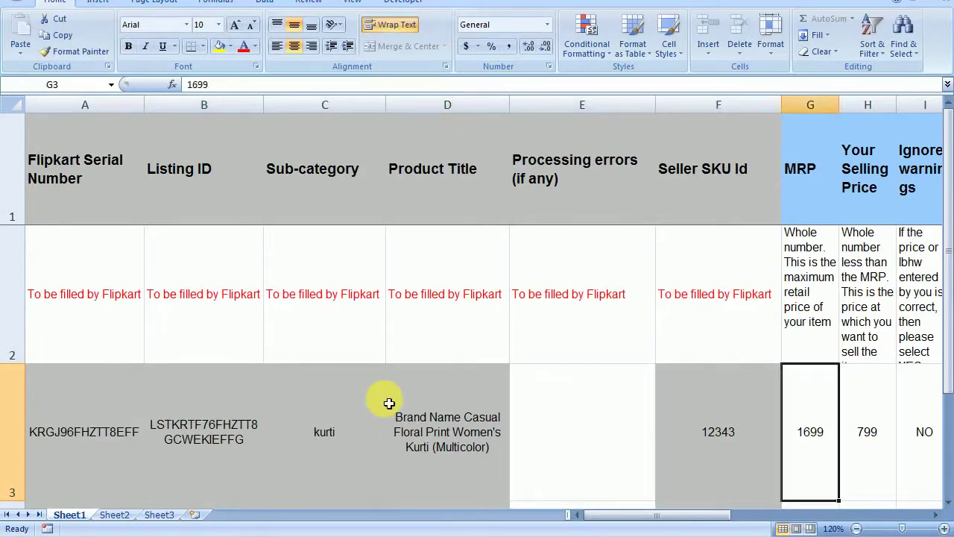
{"action": "key", "text": "Left"}
{"action": "key", "text": "Delete"}
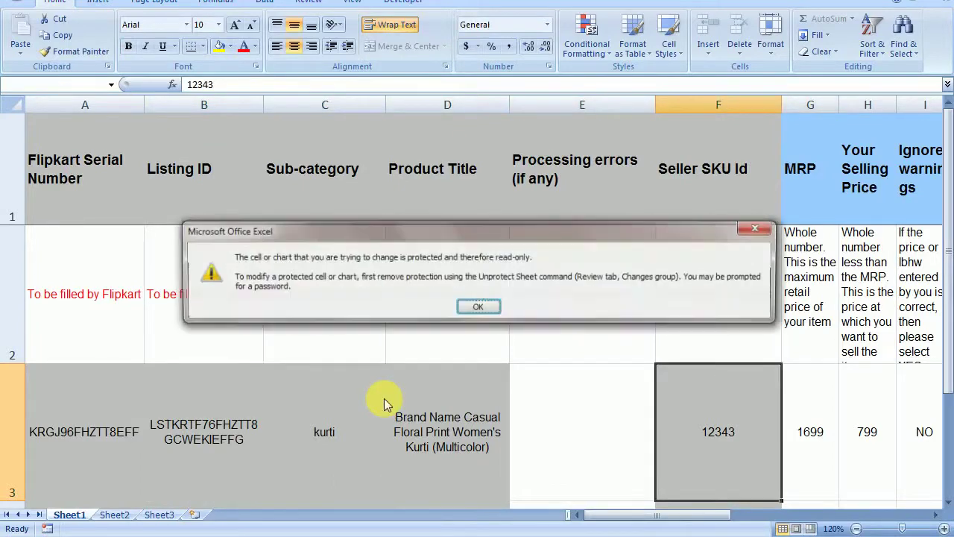
{"action": "key", "text": "Return"}
{"action": "key", "text": "Left"}
{"action": "key", "text": "Left"}
{"action": "key", "text": "Delete"}
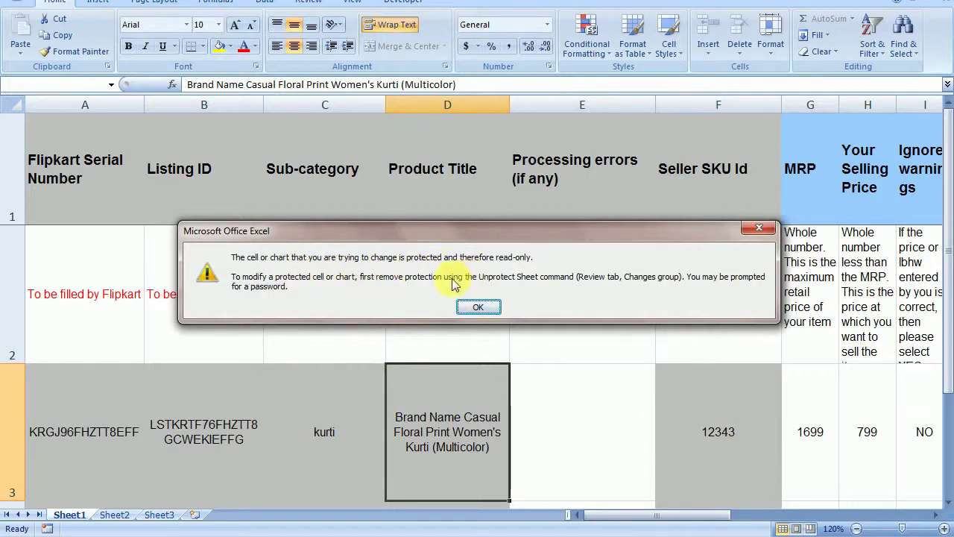
{"action": "key", "text": "Return"}
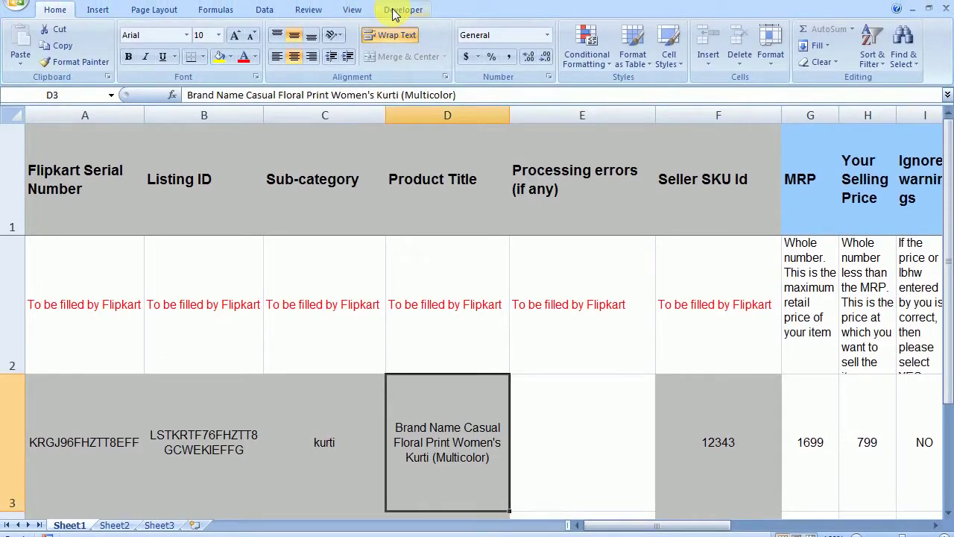
- Open Excel's Developer tab and the Visual Basic editor, then return to the Word guide's steps
{"action": "left_click", "coordinate": [394, 15]}
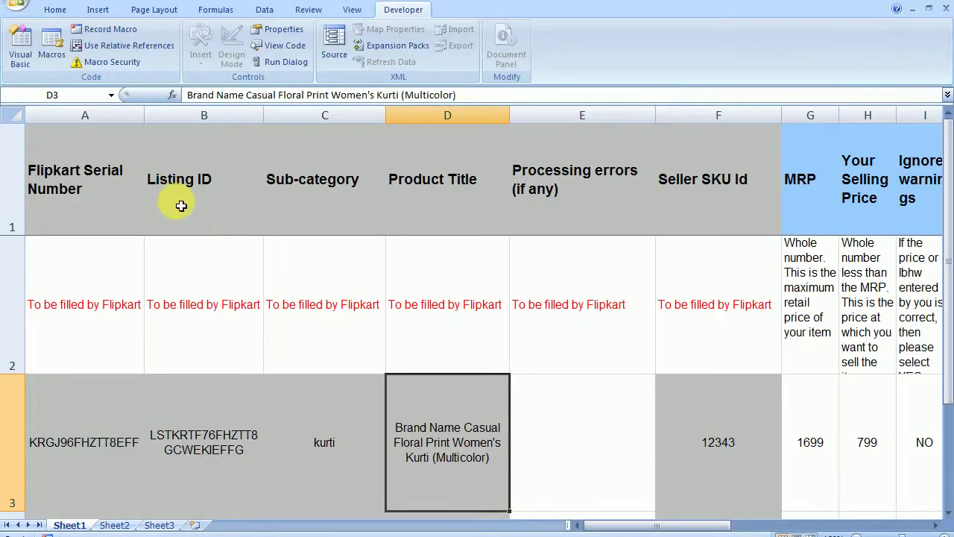
{"action": "left_click", "coordinate": [21, 54]}
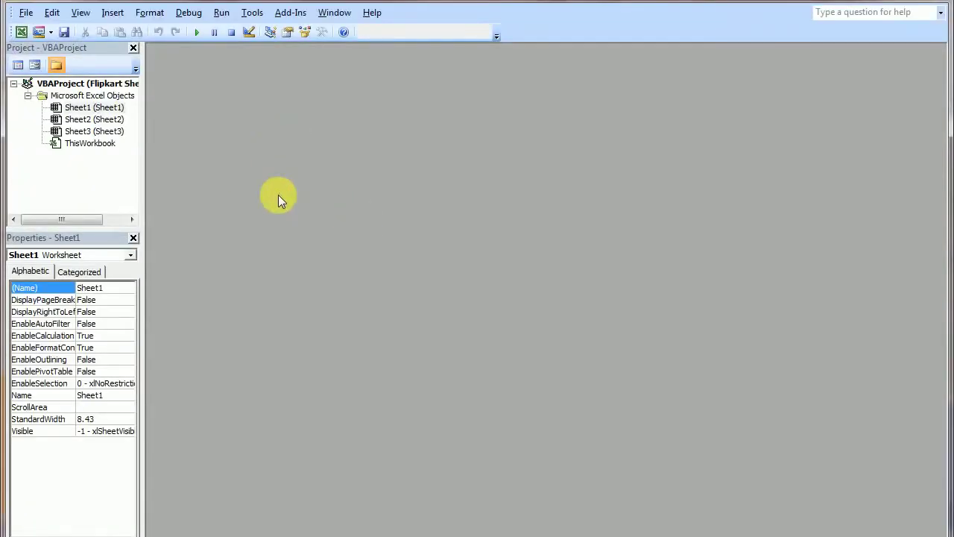
{"action": "key", "text": "alt+Tab"}
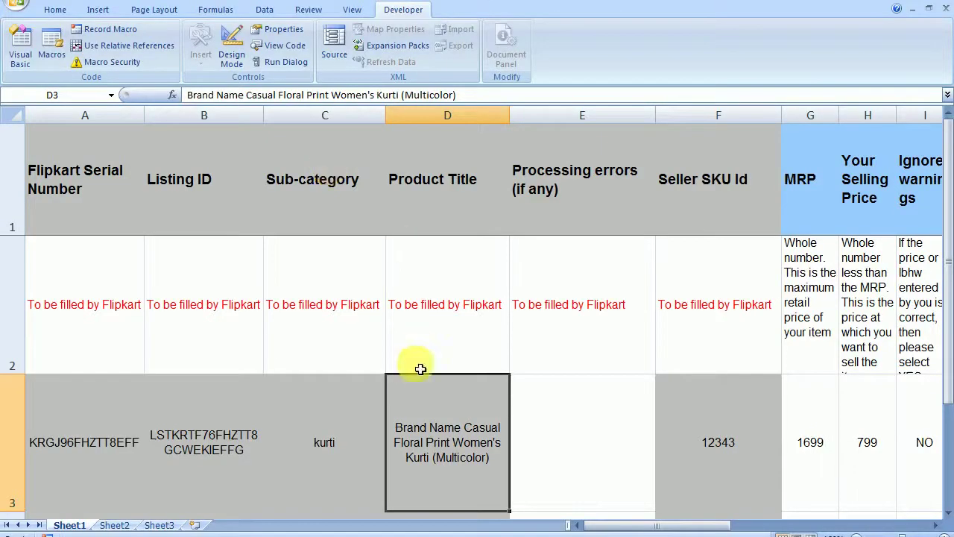
{"action": "key", "text": "alt+Tab"}
{"action": "key", "text": "alt+Tab"}
{"action": "key", "text": "alt+Tab"}
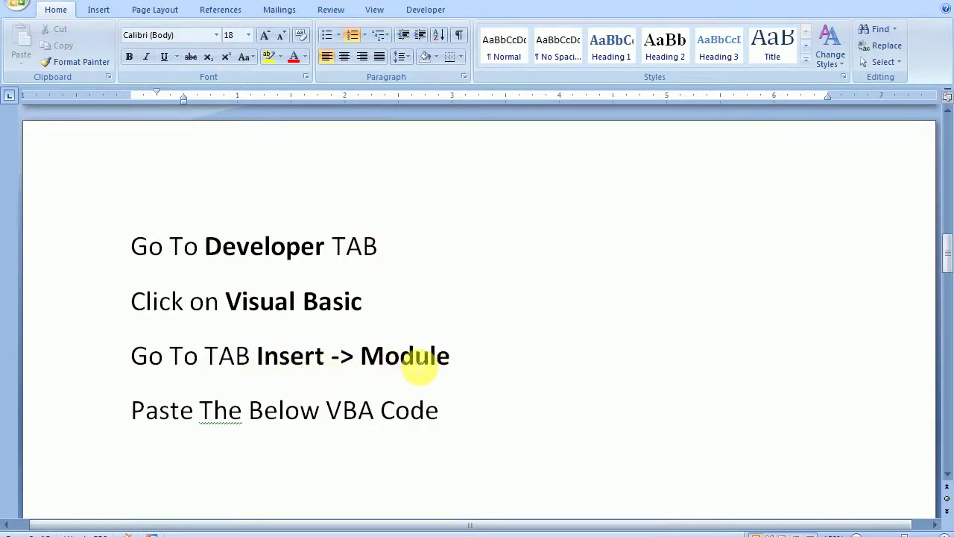
- Insert a new empty Module1 into the Flipkart Sheet.xlsx VBA project, then return to Word
{"action": "key", "text": "alt+Tab"}
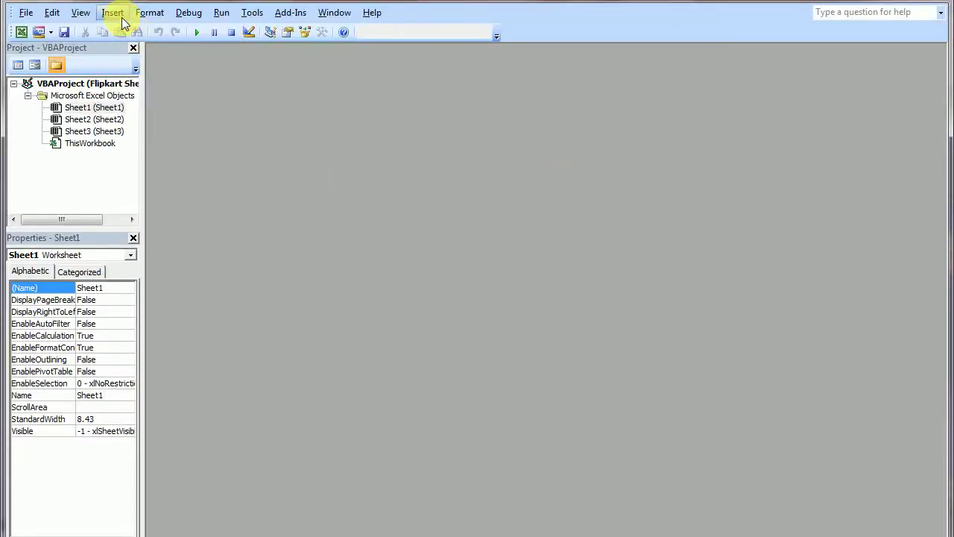
{"action": "left_click", "coordinate": [114, 13]}
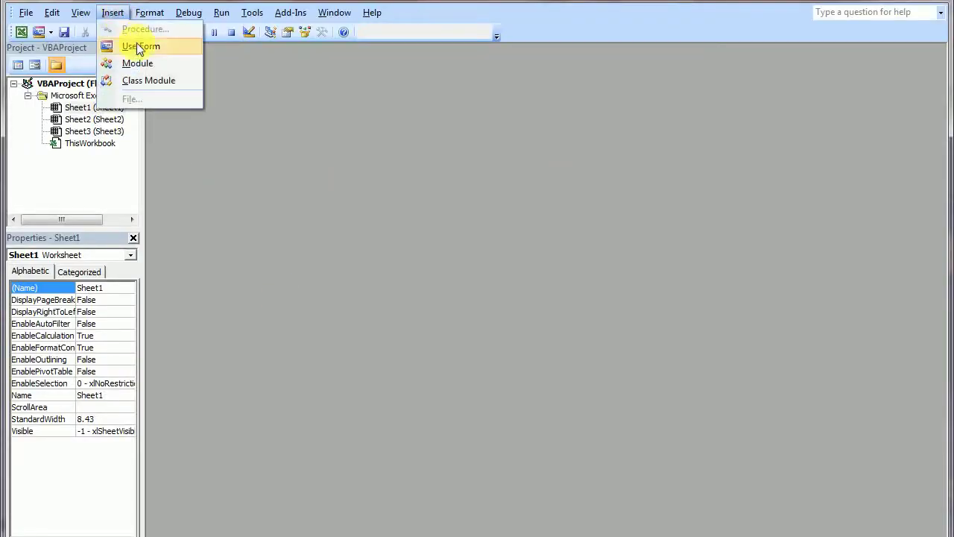
{"action": "left_click", "coordinate": [172, 64]}
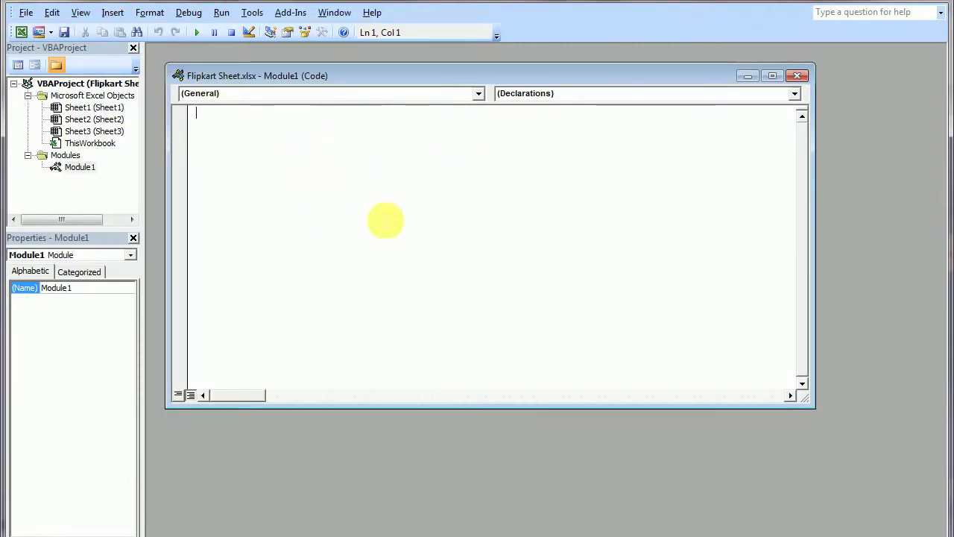
{"action": "key", "text": "alt+Tab"}
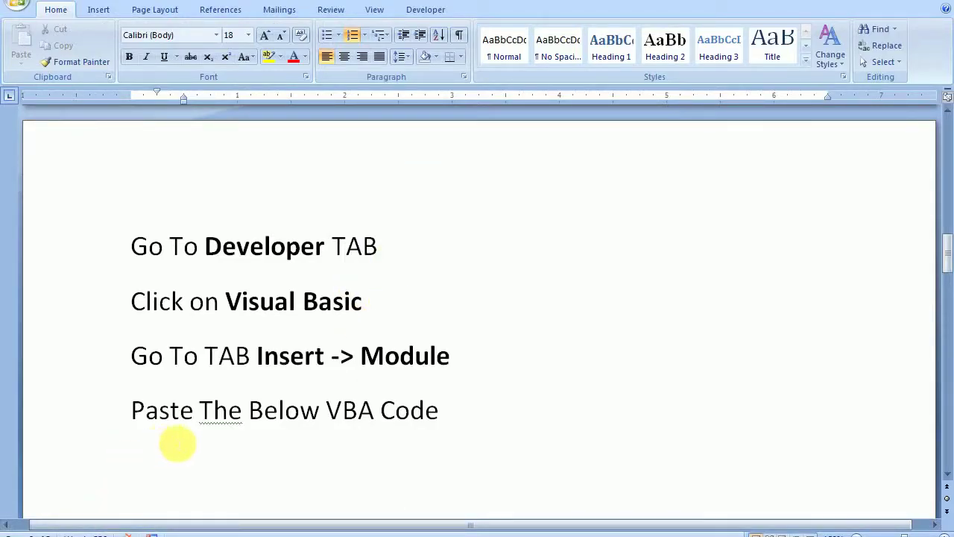
- Select the PasswordBreaker macro code down to End Sub and copy it
{"action": "key", "text": "ctrl+v"}
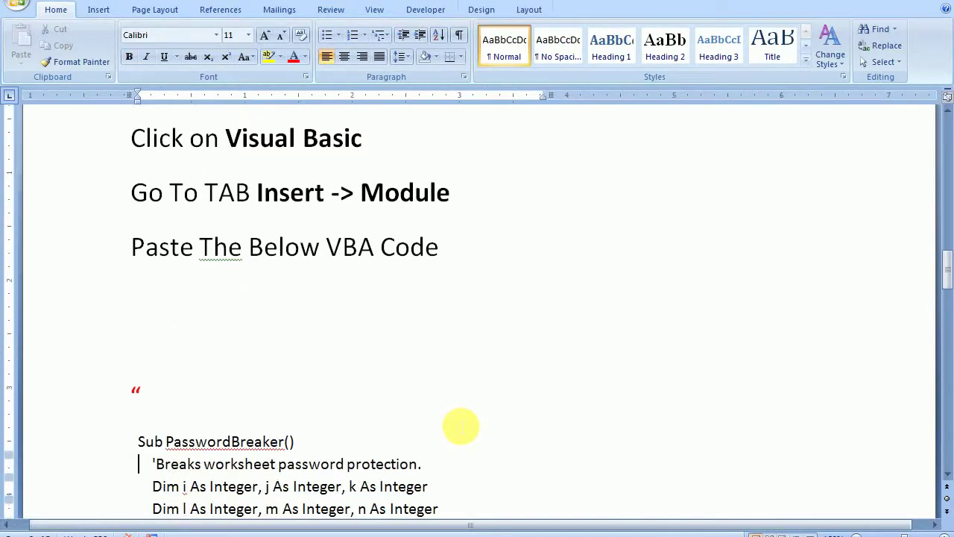
{"action": "key", "text": "shift+Down"}
{"action": "key", "text": "shift+Down"}
{"action": "key", "text": "shift+Down"}
{"action": "key", "text": "shift+Down"}
{"action": "key", "text": "shift+Down"}
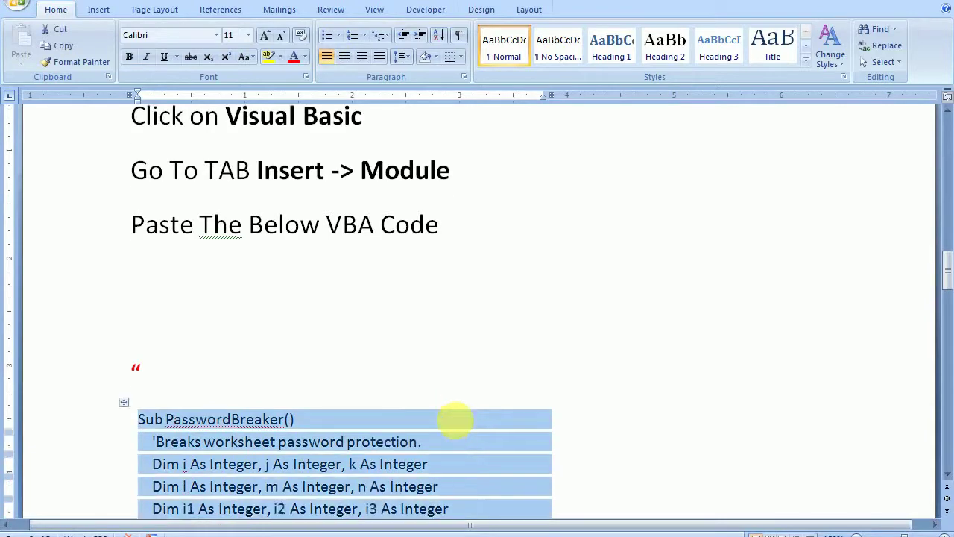
{"action": "key", "text": "shift+Down"}
{"action": "key", "text": "shift+Down"}
{"action": "key", "text": "shift+Down"}
{"action": "key", "text": "shift+Down"}
{"action": "key", "text": "shift+Down"}
{"action": "key", "text": "shift+Down"}
{"action": "key", "text": "shift+Down"}
{"action": "key", "text": "shift+Down"}
{"action": "key", "text": "shift+Down"}
{"action": "key", "text": "shift+Down"}
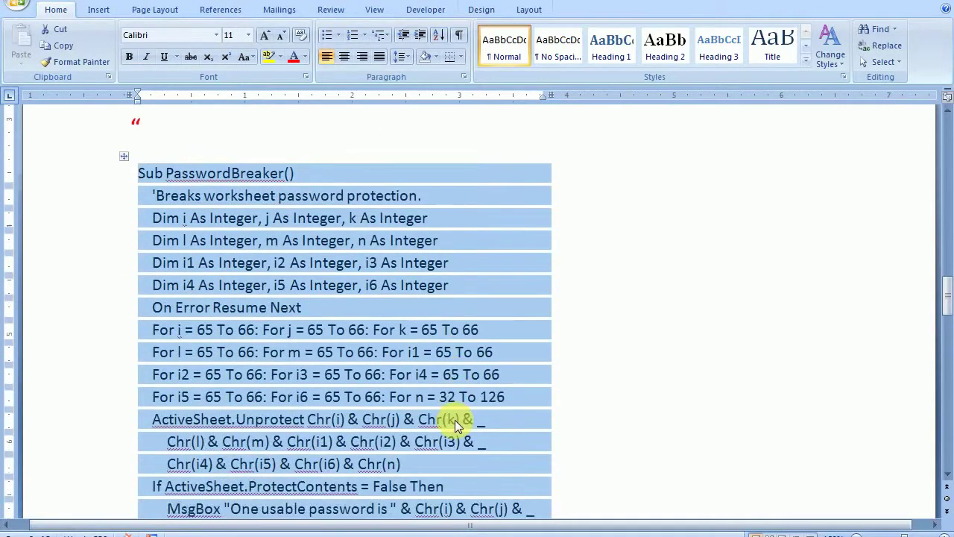
{"action": "key", "text": "shift+Down"}
{"action": "key", "text": "shift+Down"}
{"action": "key", "text": "shift+Down"}
{"action": "key", "text": "shift+Down"}
{"action": "key", "text": "shift+Down"}
{"action": "key", "text": "shift+Down"}
{"action": "key", "text": "shift+Down"}
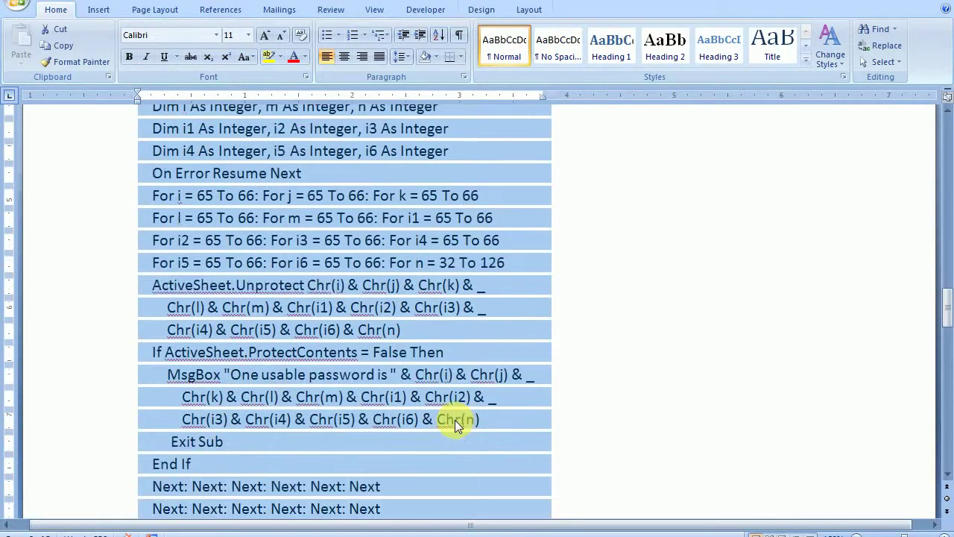
{"action": "key", "text": "shift+Down"}
{"action": "key", "text": "shift+Down"}
{"action": "key", "text": "shift+Down"}
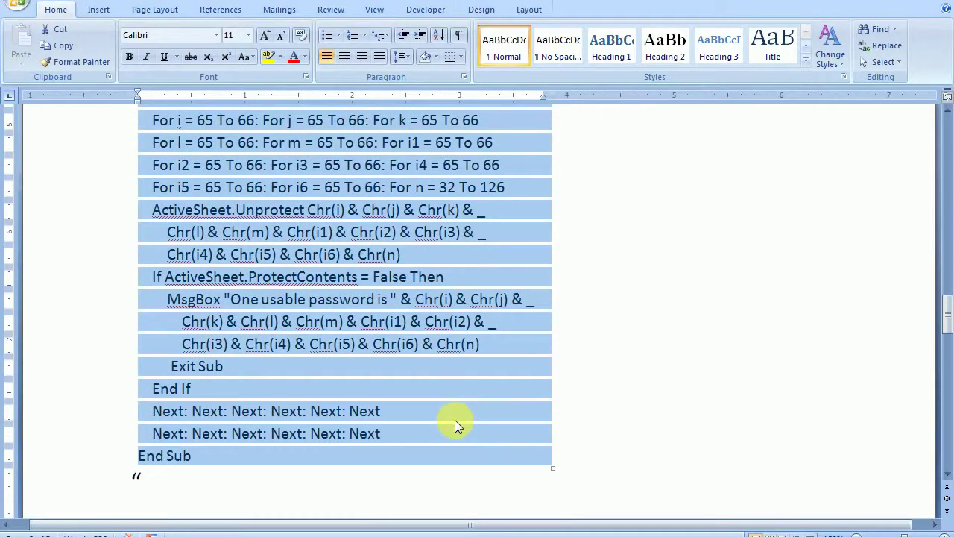
{"action": "right_click", "coordinate": [455, 420]}
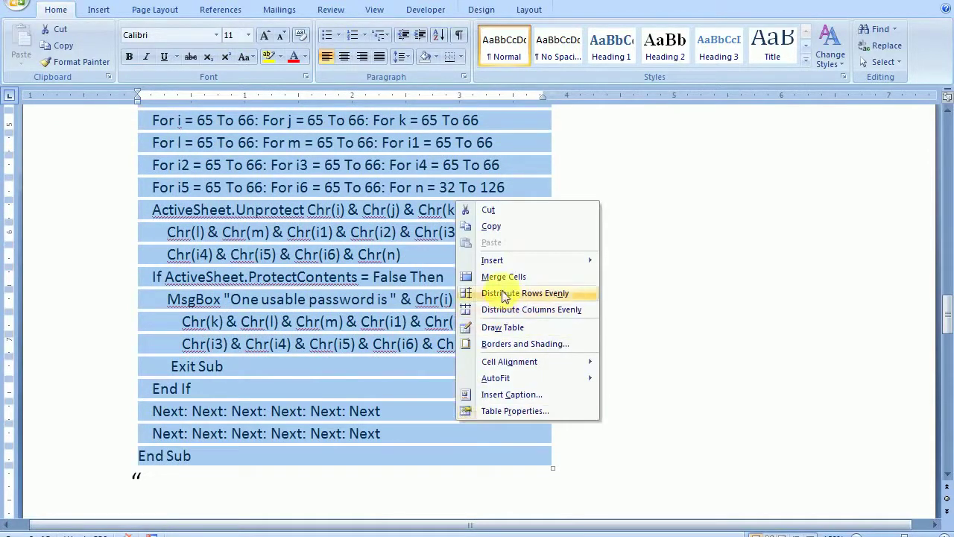
{"action": "left_click", "coordinate": [490, 226]}
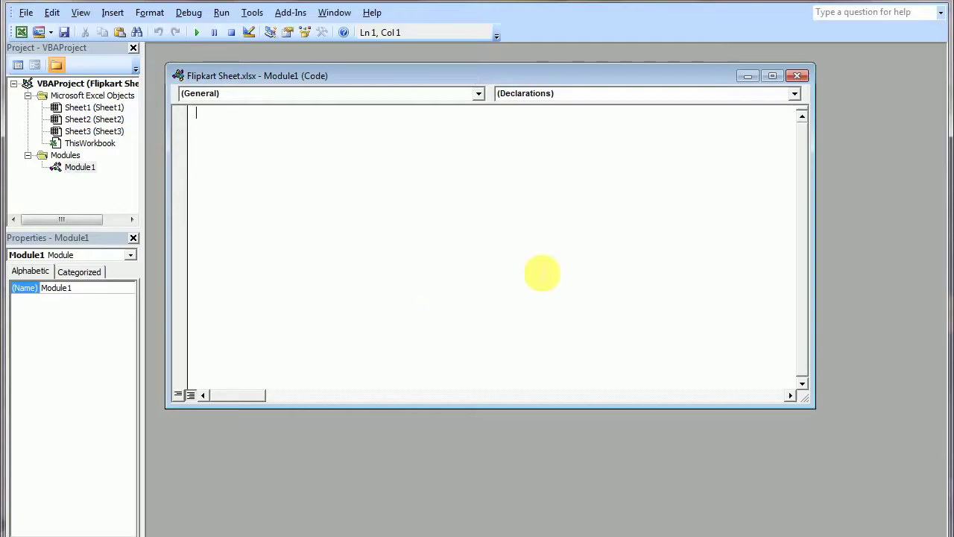
- Paste the PasswordBreaker code into Module1 and run it via Run Sub/UserForm
{"action": "key", "text": "ctrl+v"}
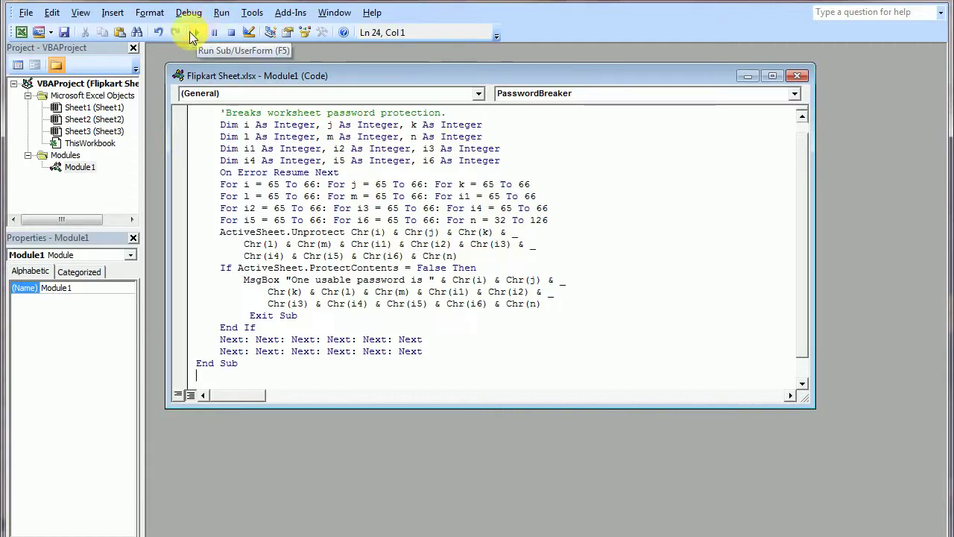
{"action": "left_click", "coordinate": [221, 15]}
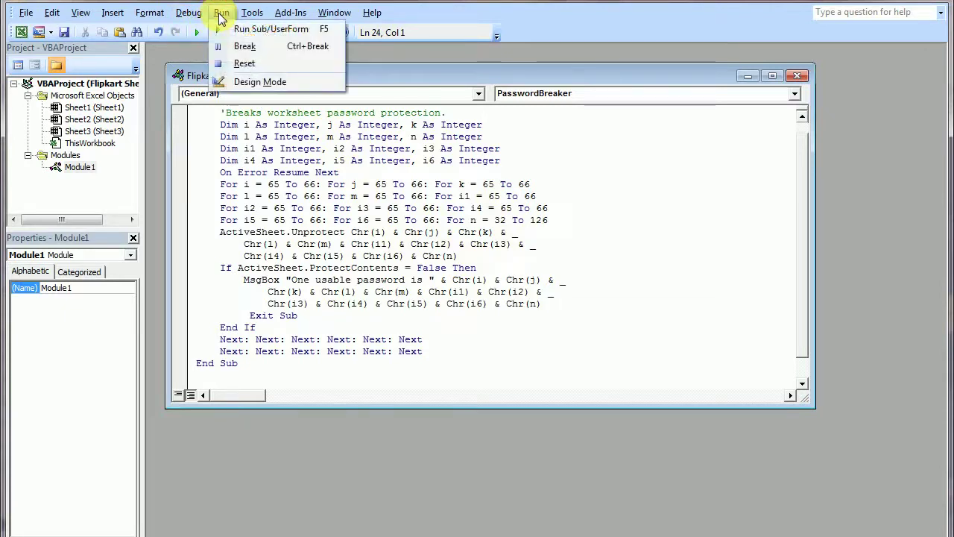
{"action": "left_click", "coordinate": [254, 29]}
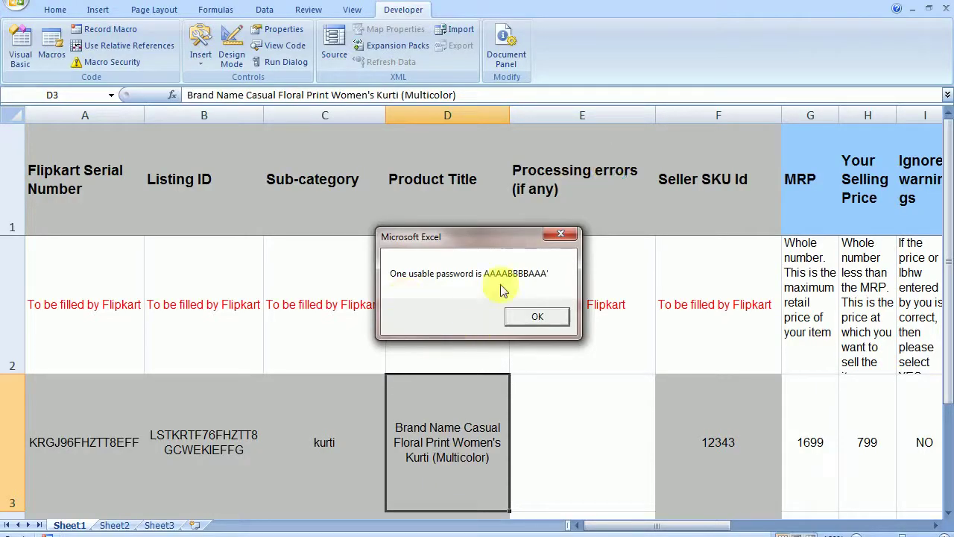
- Dismiss the password message, close the VBA editor, and return to cell D3 of the sheet
{"action": "left_click", "coordinate": [539, 314]}
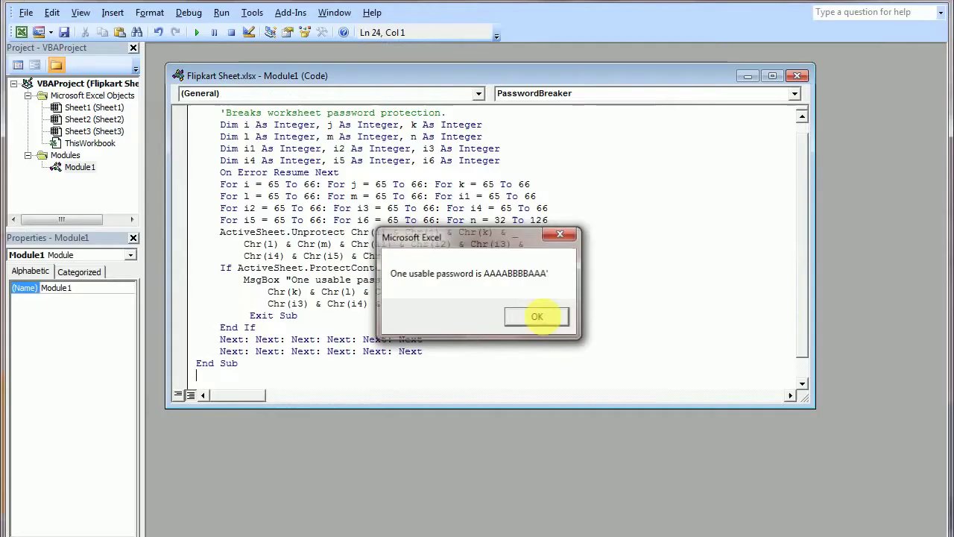
{"action": "left_click", "coordinate": [797, 76]}
{"action": "left_click", "coordinate": [944, 4]}
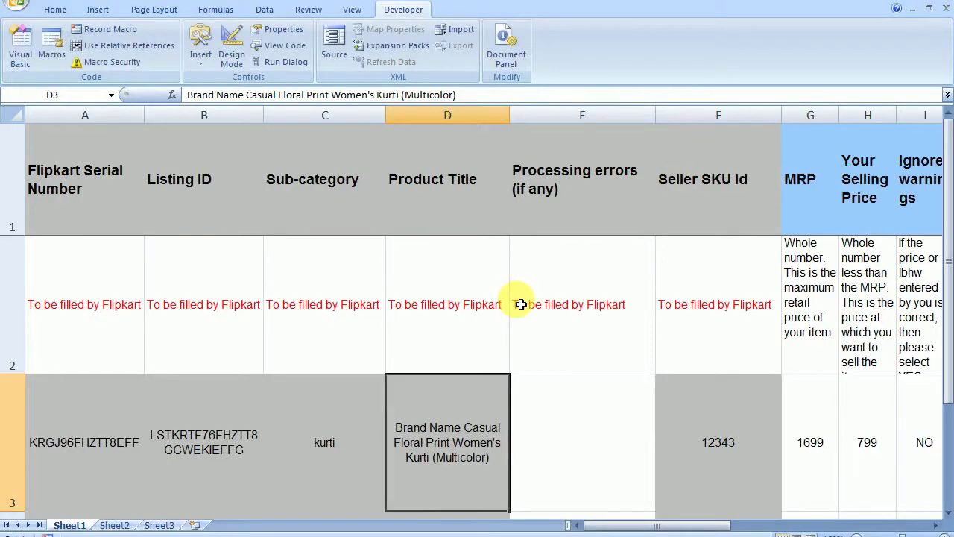
{"action": "key", "text": "Right"}
{"action": "key", "text": "Left"}
{"action": "key", "text": "F2"}
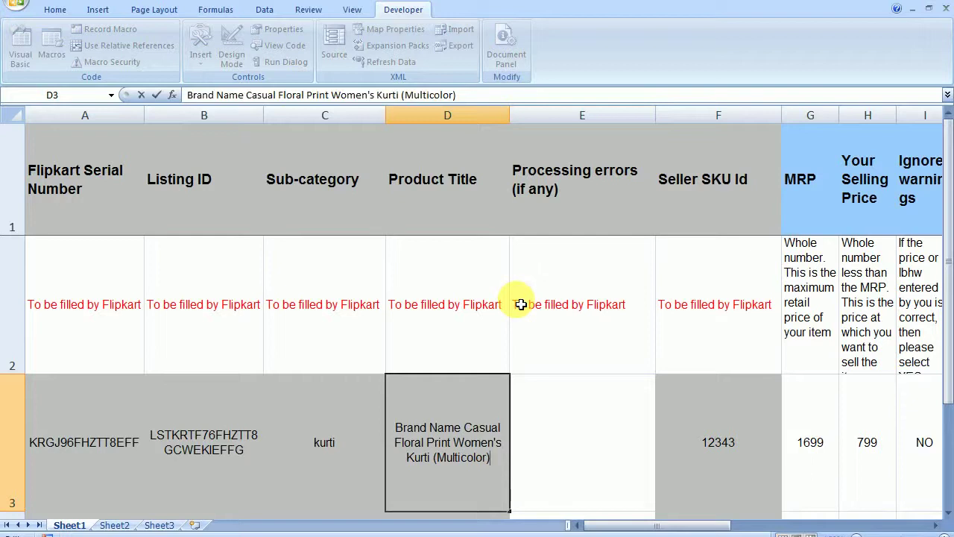
{"action": "key", "text": "Escape"}
- Type test text 'yohis' and 'heow' into D3 and D4, then undo those edits
{"action": "type", "text": "you can ed"}
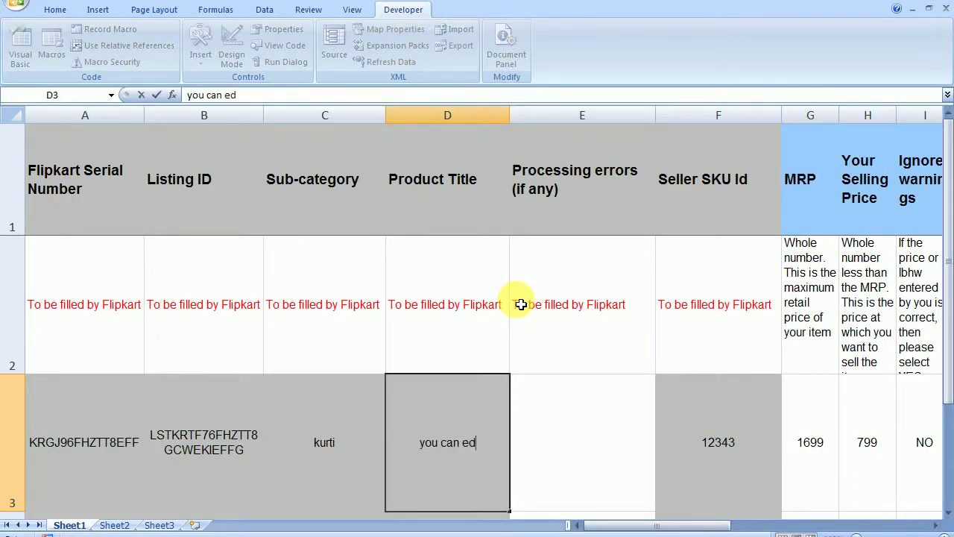
{"action": "type", "text": "it this"}
{"action": "key", "text": "Return"}
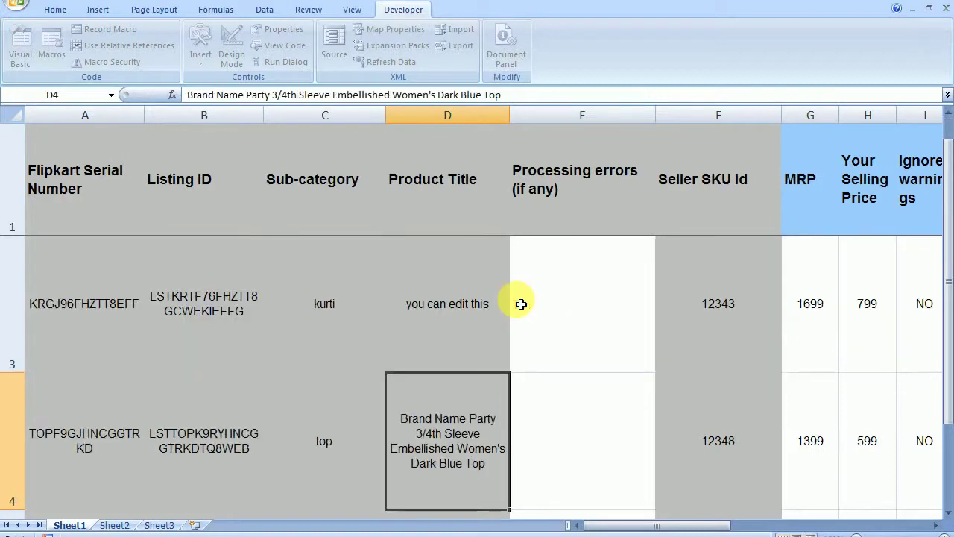
{"action": "key", "text": "Up"}
{"action": "key", "text": "Down"}
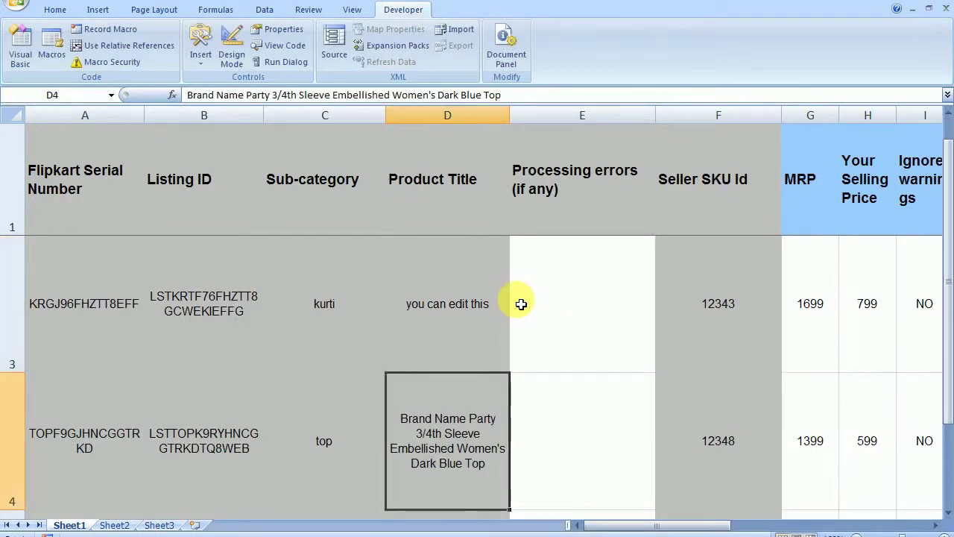
{"action": "type", "text": "hel"}
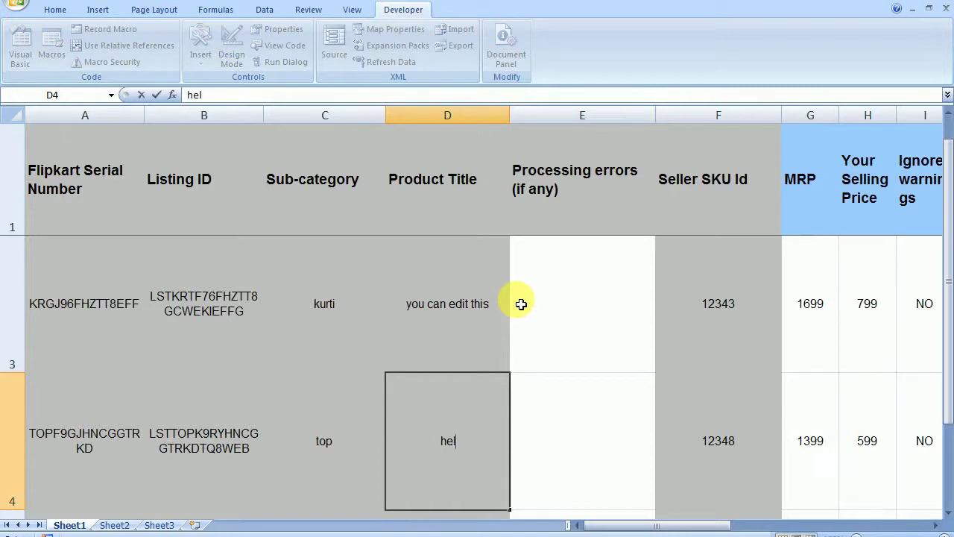
{"action": "type", "text": "ow"}
{"action": "key", "text": "Return"}
{"action": "key", "text": "Up"}
{"action": "key", "text": "Up"}
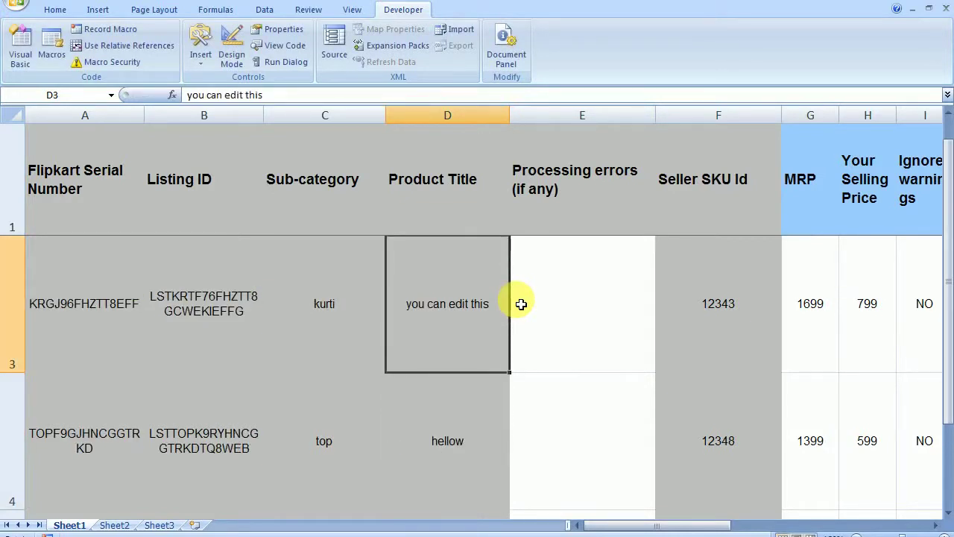
{"action": "key", "text": "ctrl+z"}
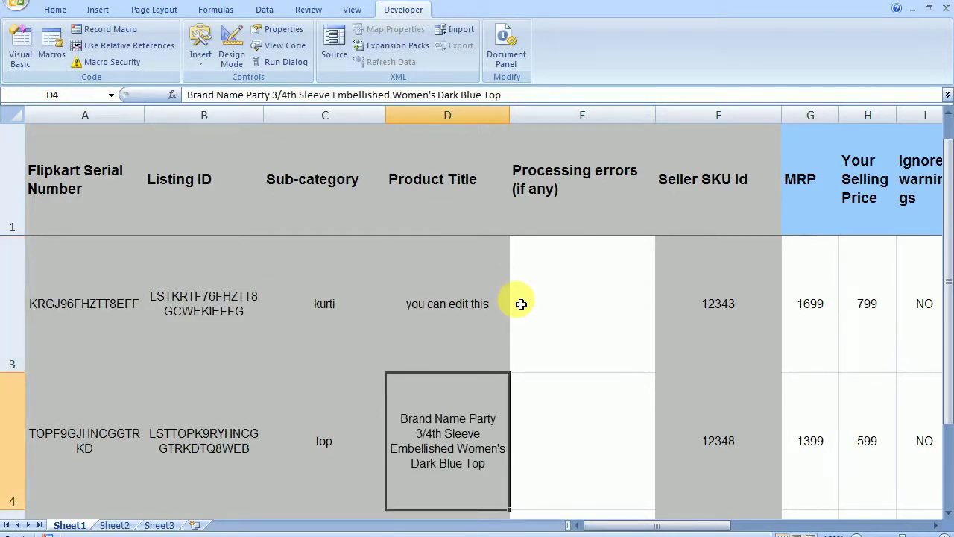
{"action": "type", "text": "hello"}
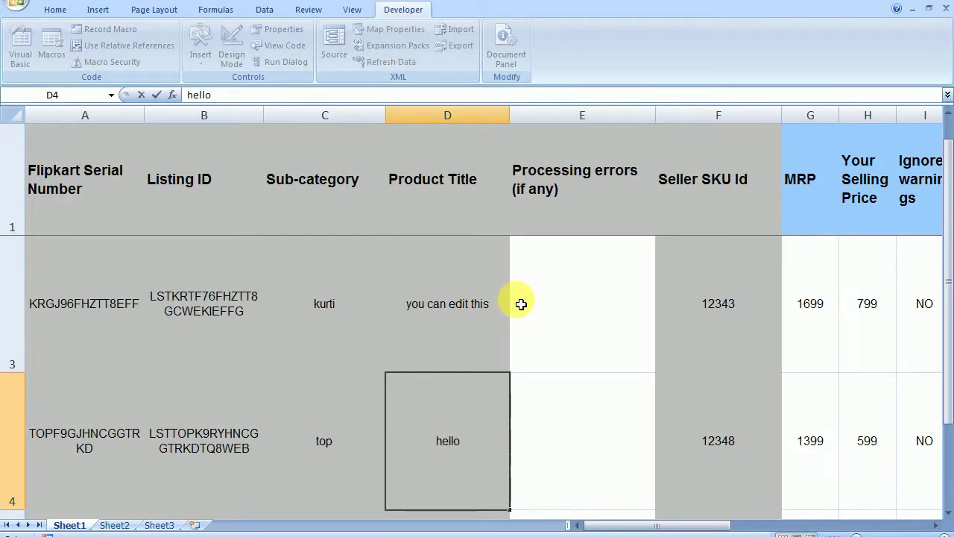
{"action": "key", "text": "Return"}
{"action": "key", "text": "Up"}
{"action": "key", "text": "ctrl+z"}
{"action": "key", "text": "ctrl+z"}
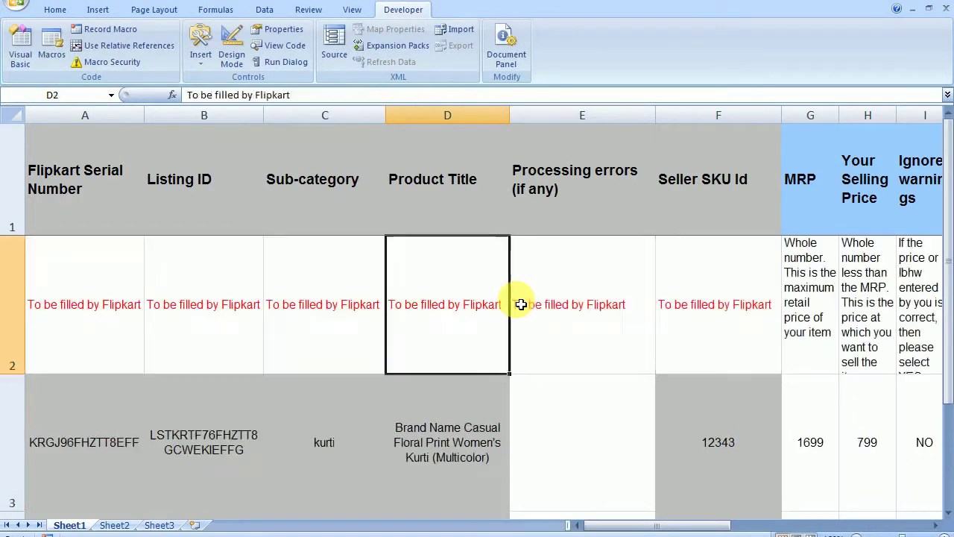
- Enter test text in D3 and Sub-category cell C3, then undo each change
{"action": "key", "text": "Down"}
{"action": "type", "text": "nhnfdkjshf"}
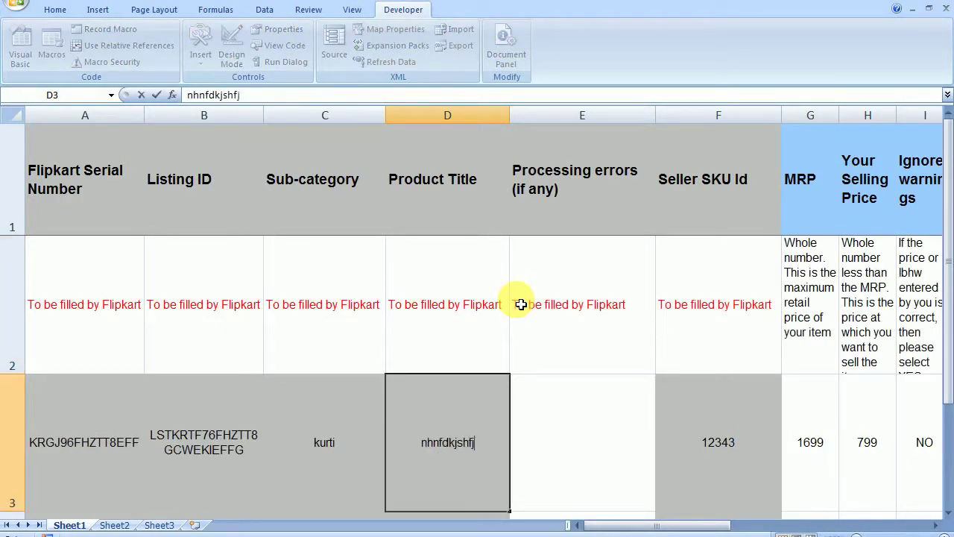
{"action": "type", "text": "jhskjf"}
{"action": "key", "text": "Return"}
{"action": "key", "text": "Up"}
{"action": "key", "text": "Left"}
{"action": "type", "text": "asdkj"}
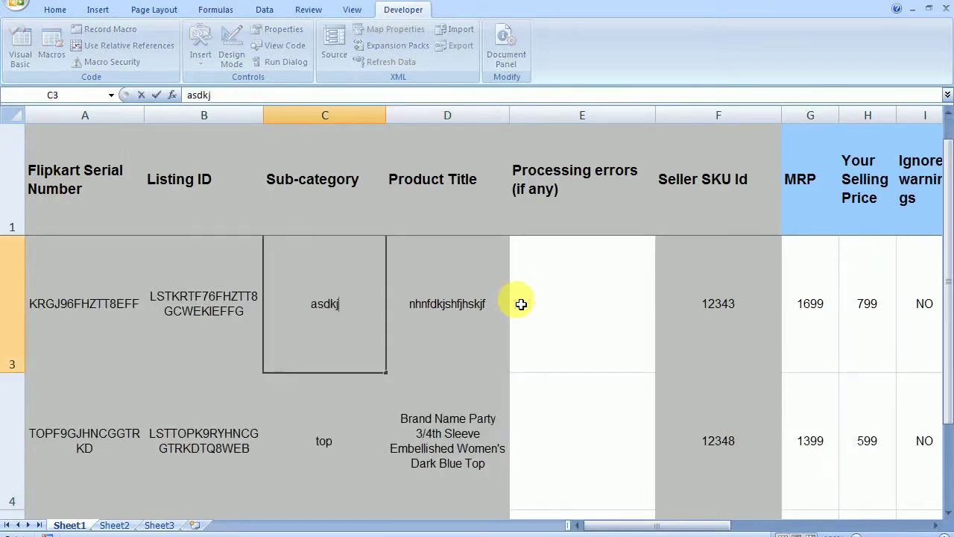
{"action": "key", "text": "Return"}
{"action": "key", "text": "ctrl+z"}
{"action": "key", "text": "ctrl+z"}
{"action": "left_click", "coordinate": [521, 304]}
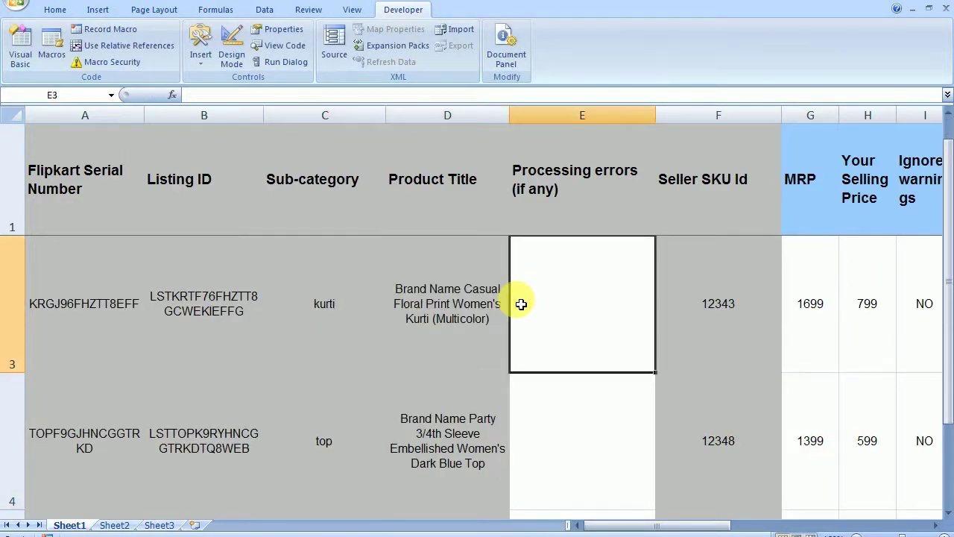
{"action": "key", "text": "Up"}
{"action": "key", "text": "Left"}
{"action": "key", "text": "Down"}
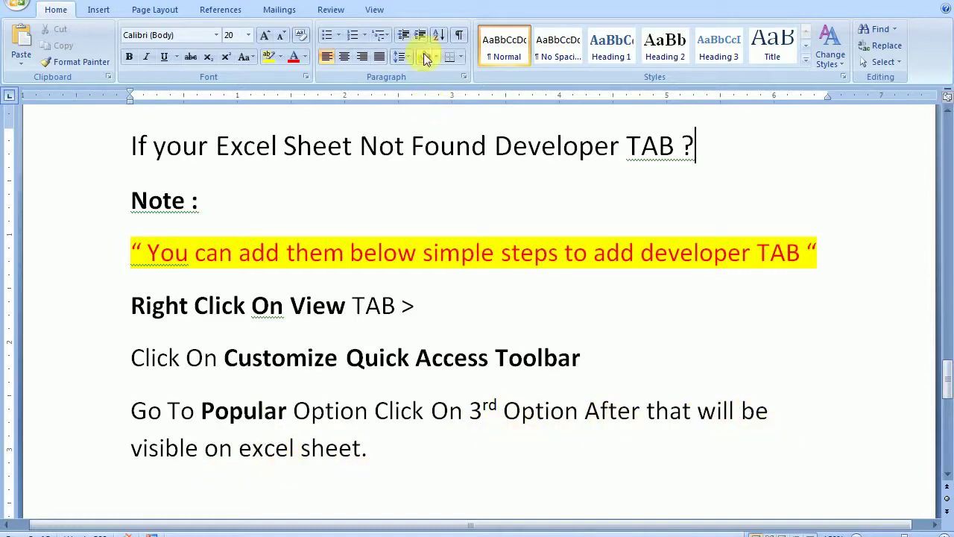
- Tick 'Show Developer tab in the Ribbon' in Word Options' Popular settings and confirm
{"action": "right_click", "coordinate": [387, 20]}
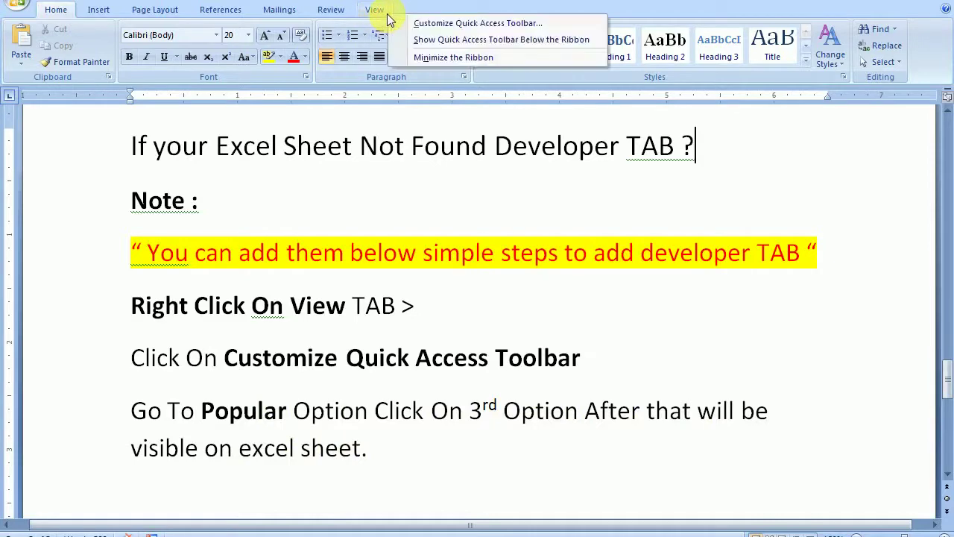
{"action": "left_click", "coordinate": [454, 24]}
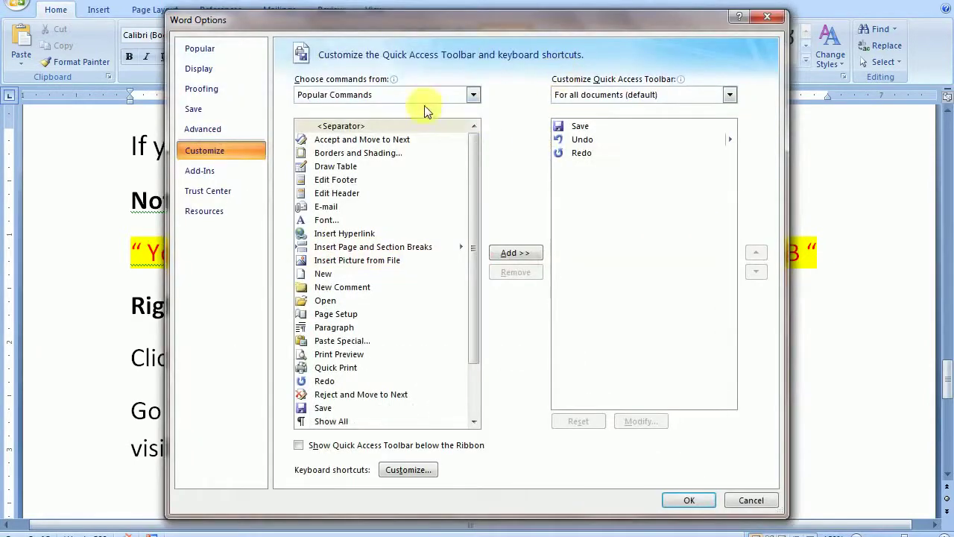
{"action": "left_click", "coordinate": [225, 48]}
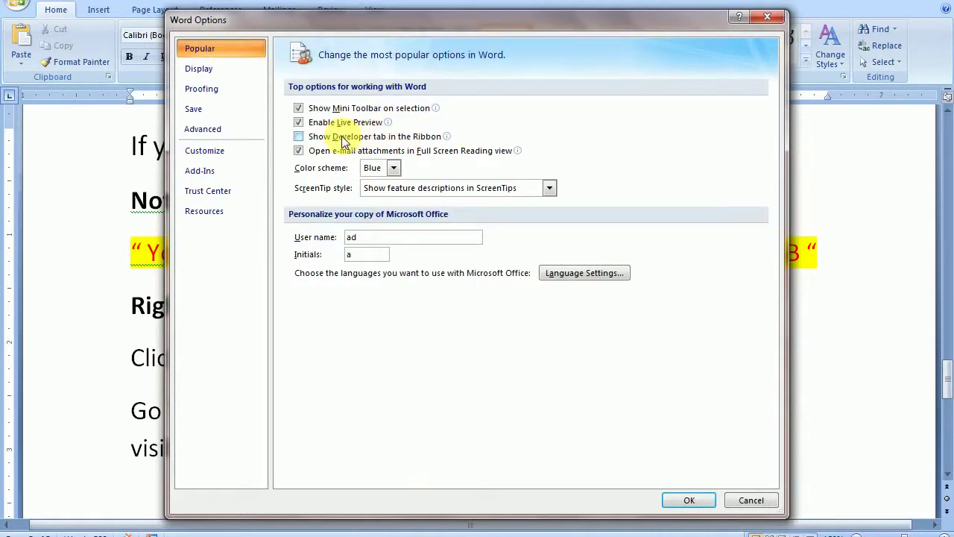
{"action": "left_click", "coordinate": [299, 137]}
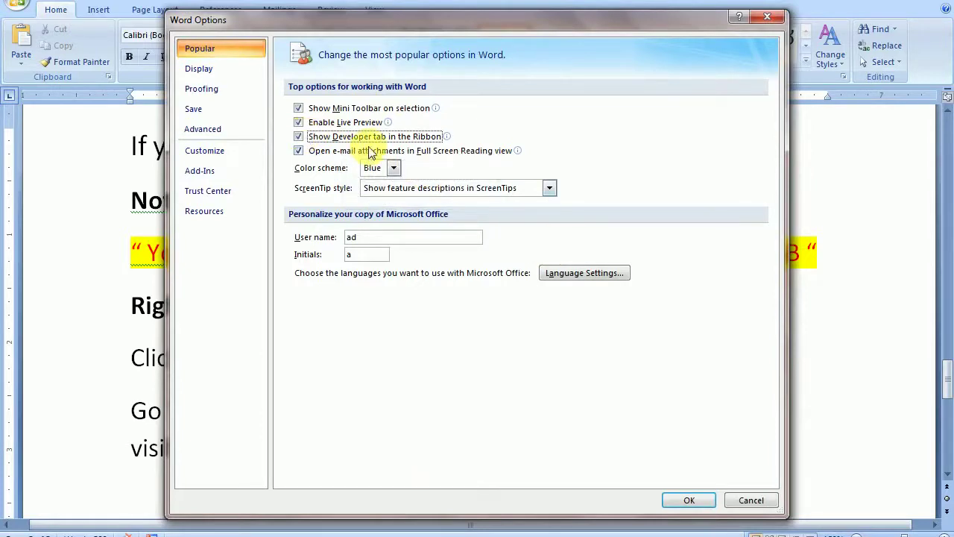
{"action": "left_click", "coordinate": [687, 500]}
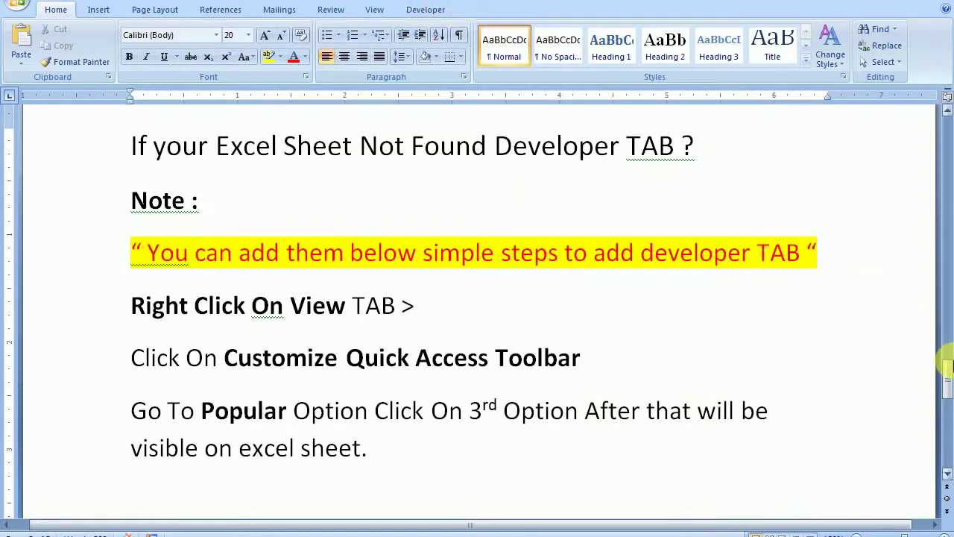
- Scroll to the guide's last page with 'Like | Share | Subscribe' and 'THANKS FOR WATCHING'
{"action": "left_click_drag", "start_coordinate": [946, 354], "coordinate": [944, 415]}
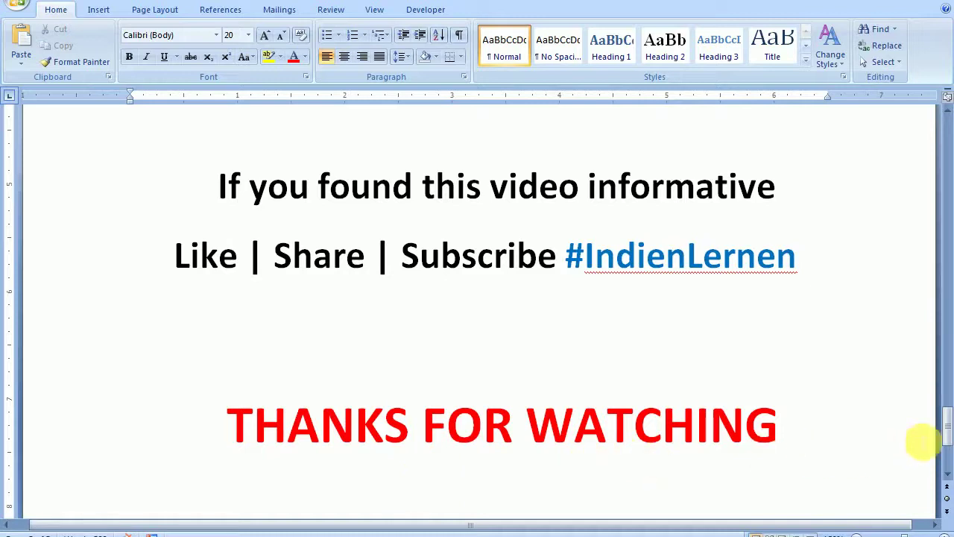
{"action": "left_click_drag", "start_coordinate": [947, 431], "coordinate": [947, 437]}
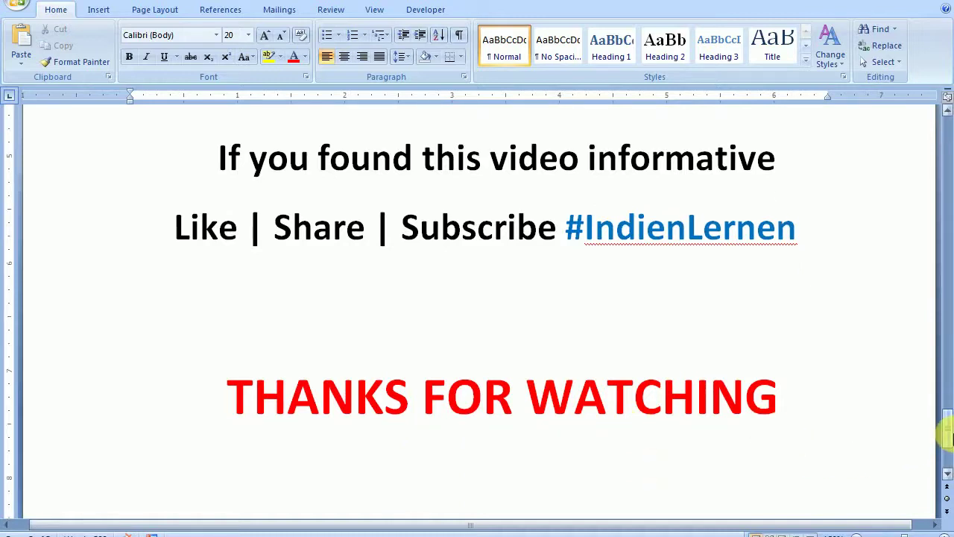